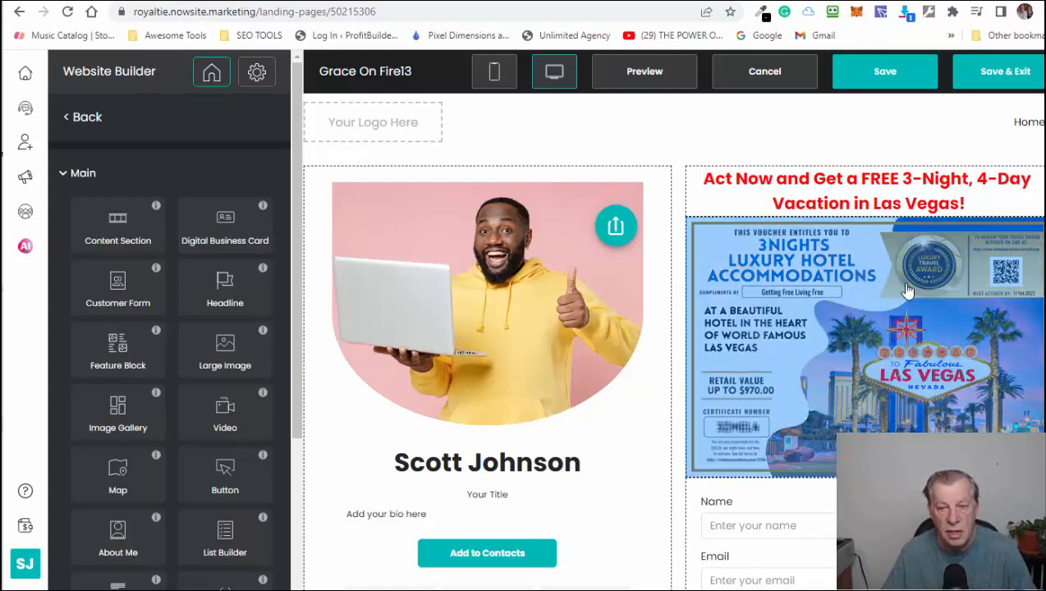
- Delete the Las Vegas hotel voucher image beneath the red headline
left_click(936, 279)
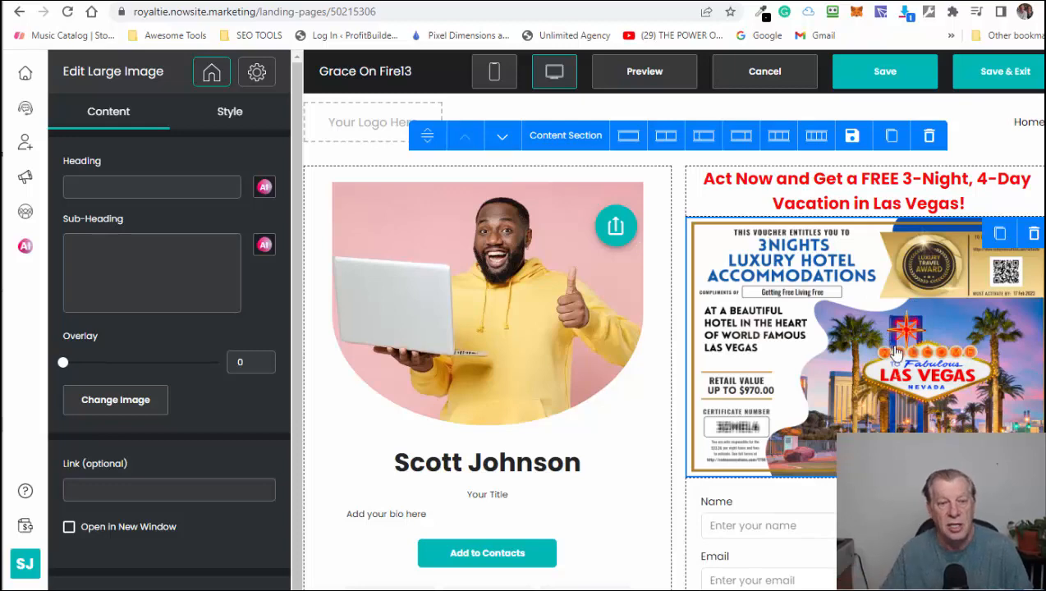
left_click(1035, 235)
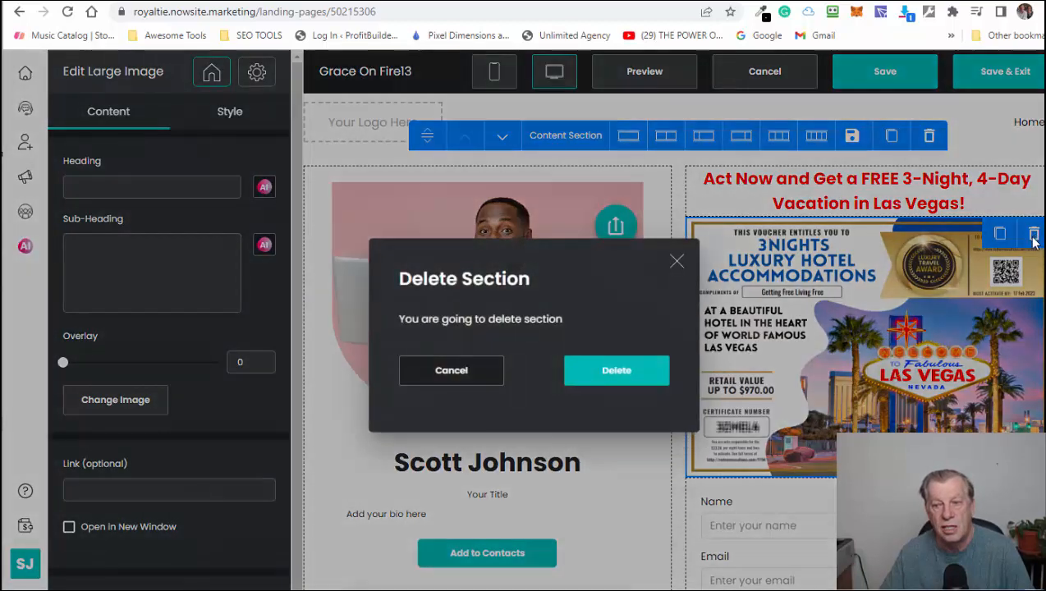
left_click(643, 377)
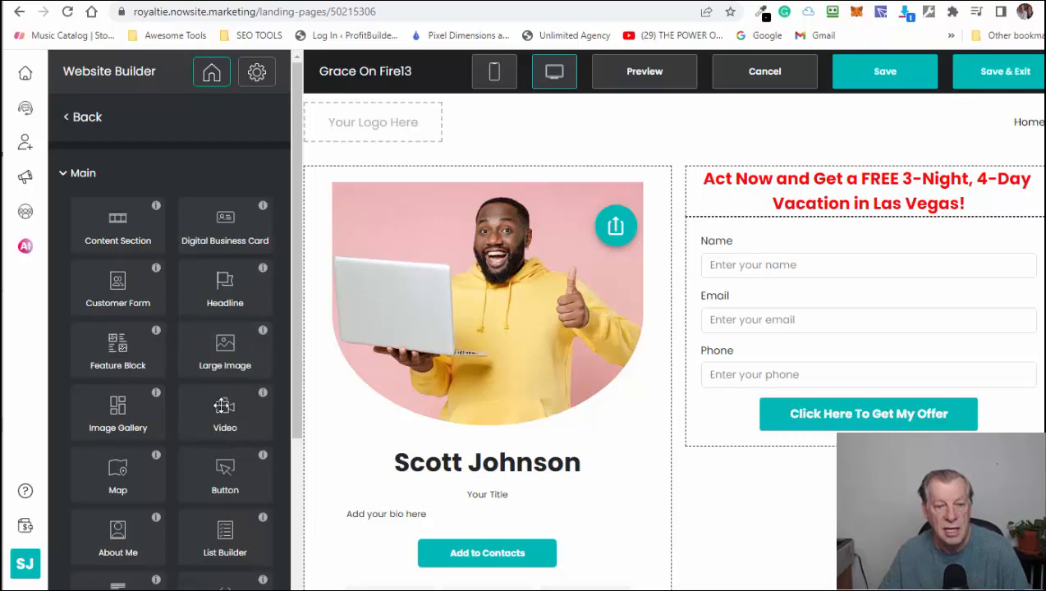
left_click_drag(228, 415, 918, 247)
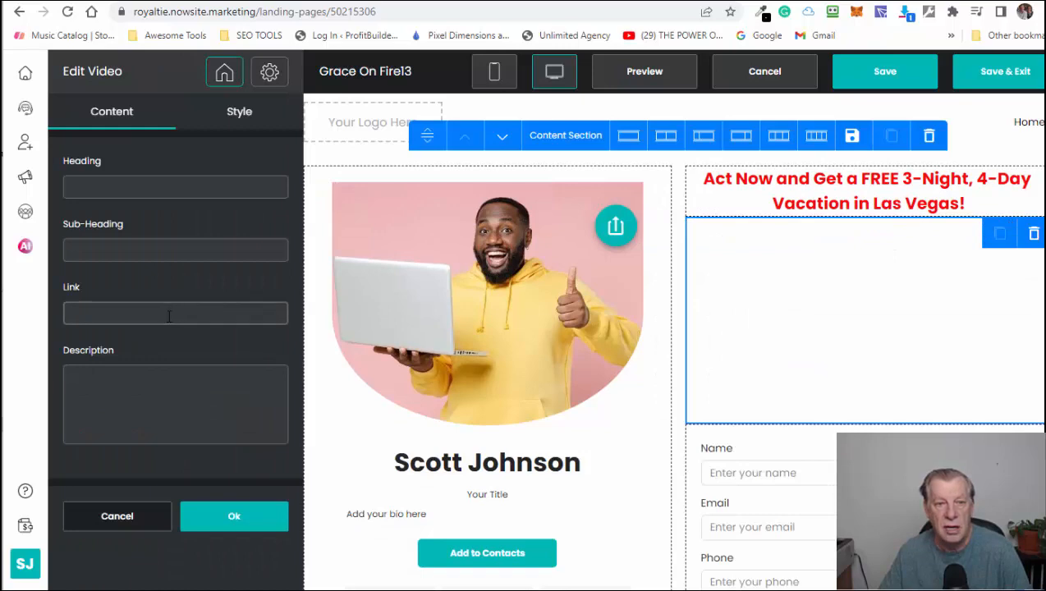
left_click(168, 315)
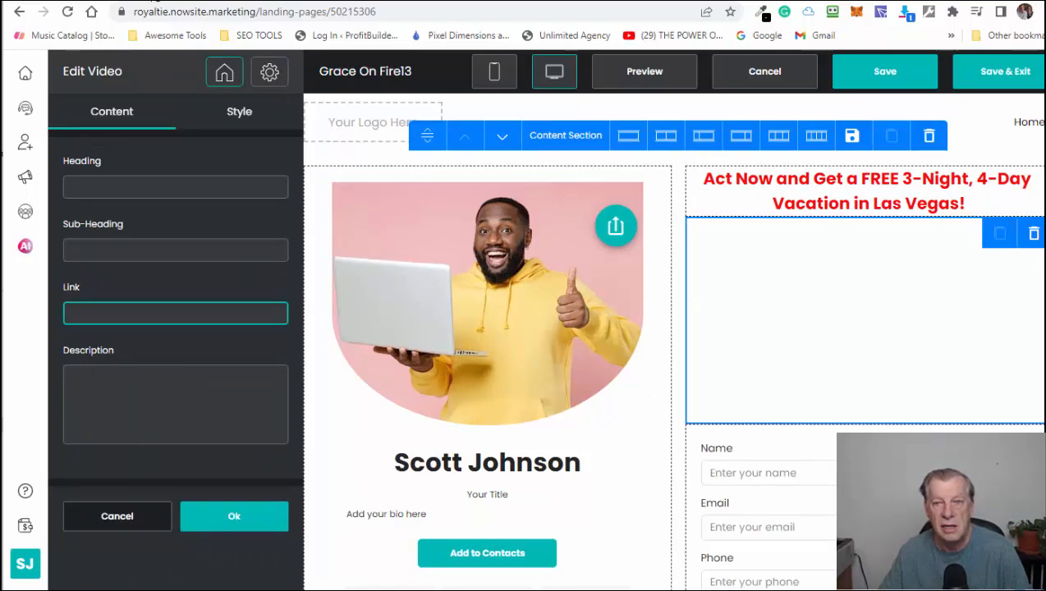
left_click(154, 0)
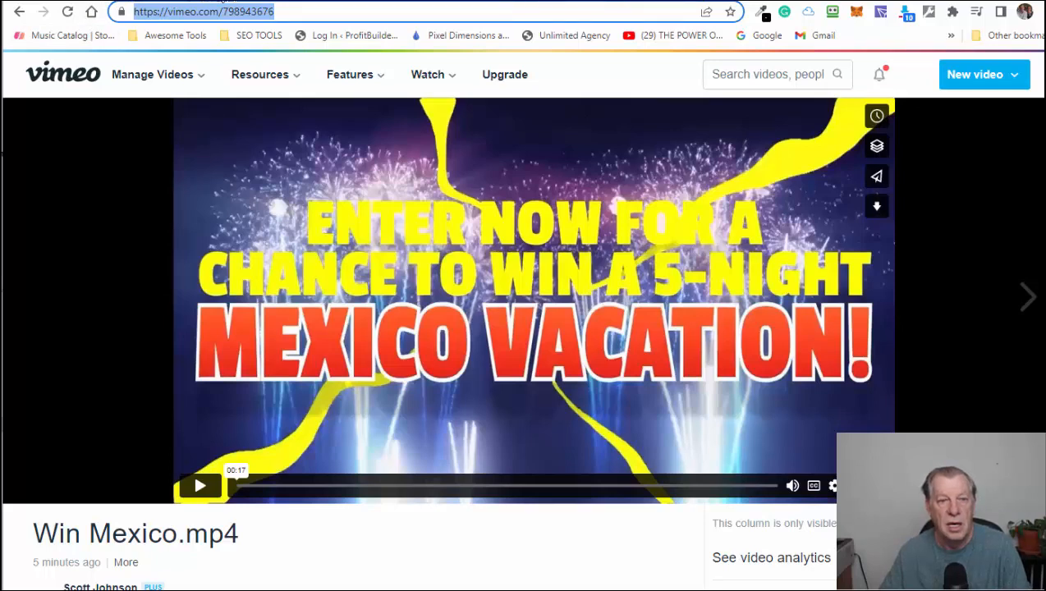
left_click(53, 1)
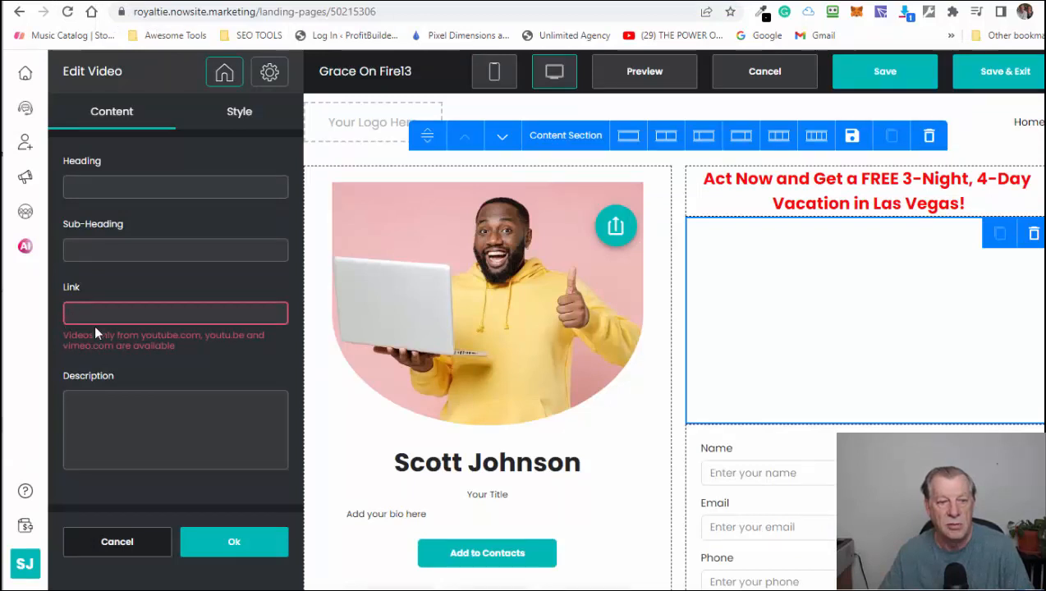
type("https://vimeo.com/798943676")
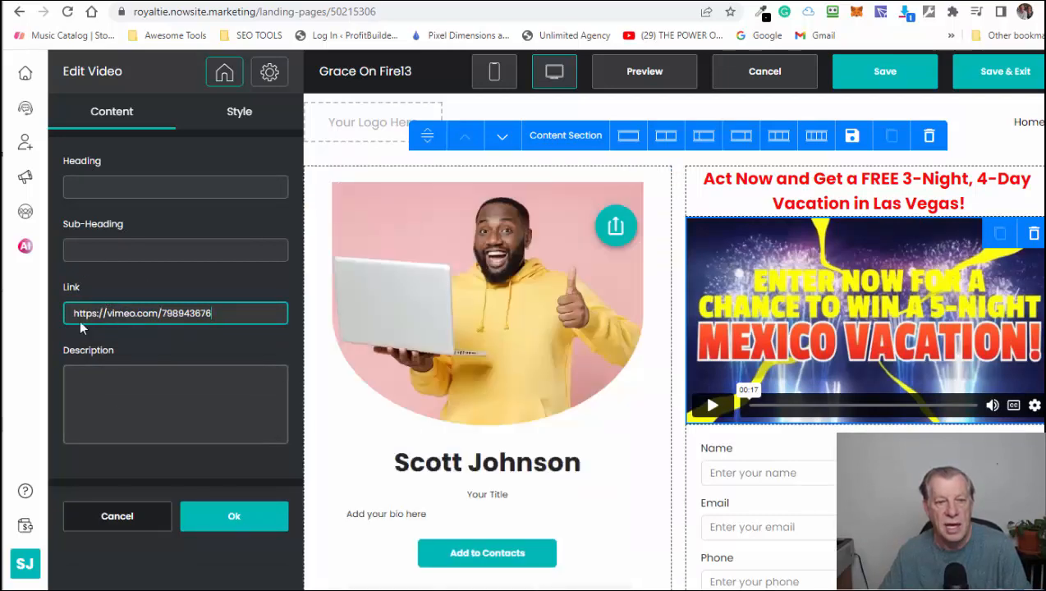
left_click(183, 184)
type("ddd")
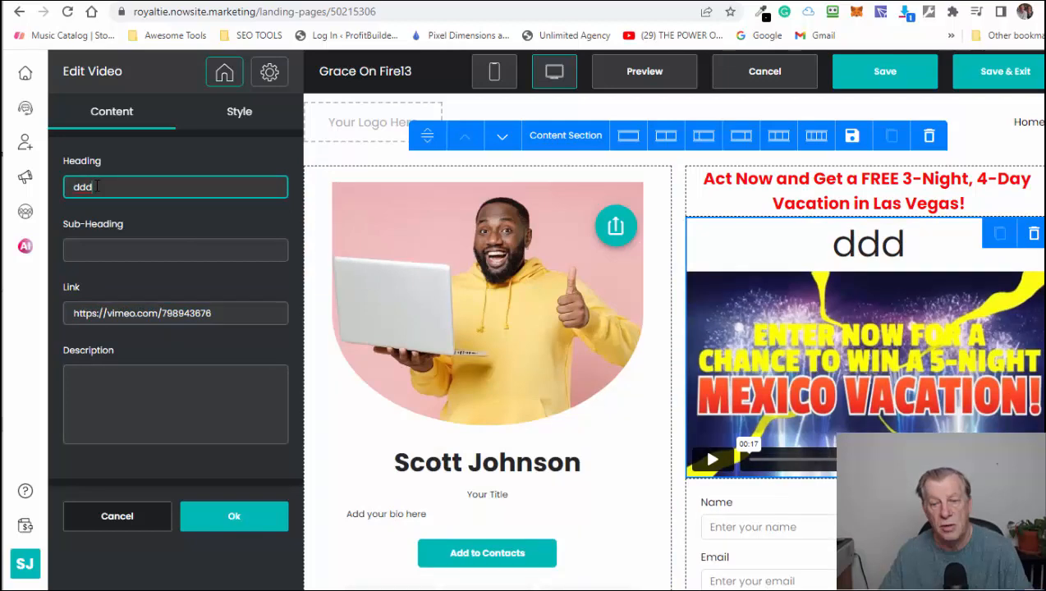
left_click_drag(100, 187, 66, 197)
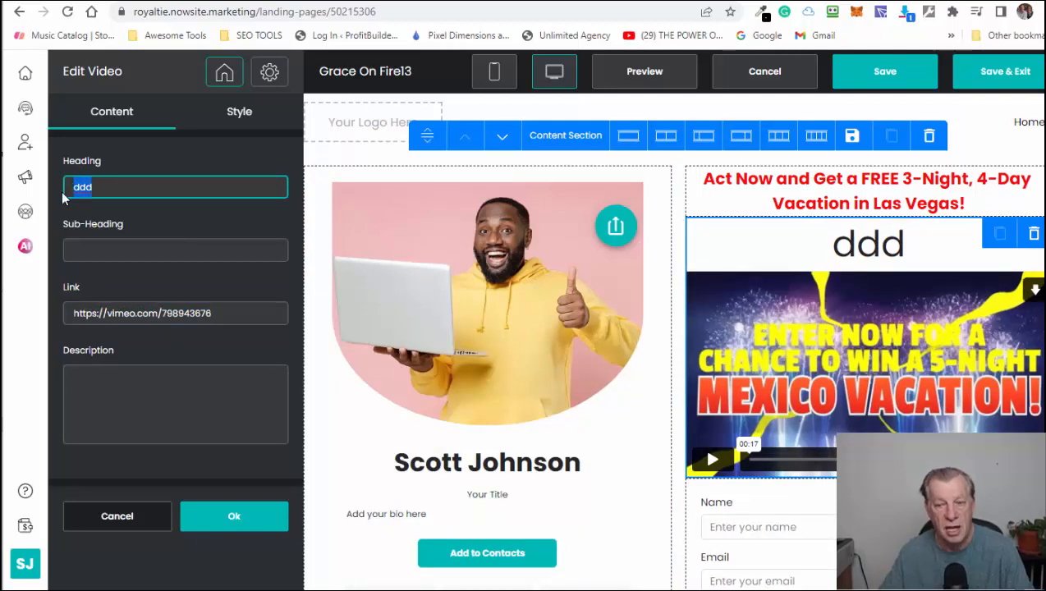
key("BackSpace")
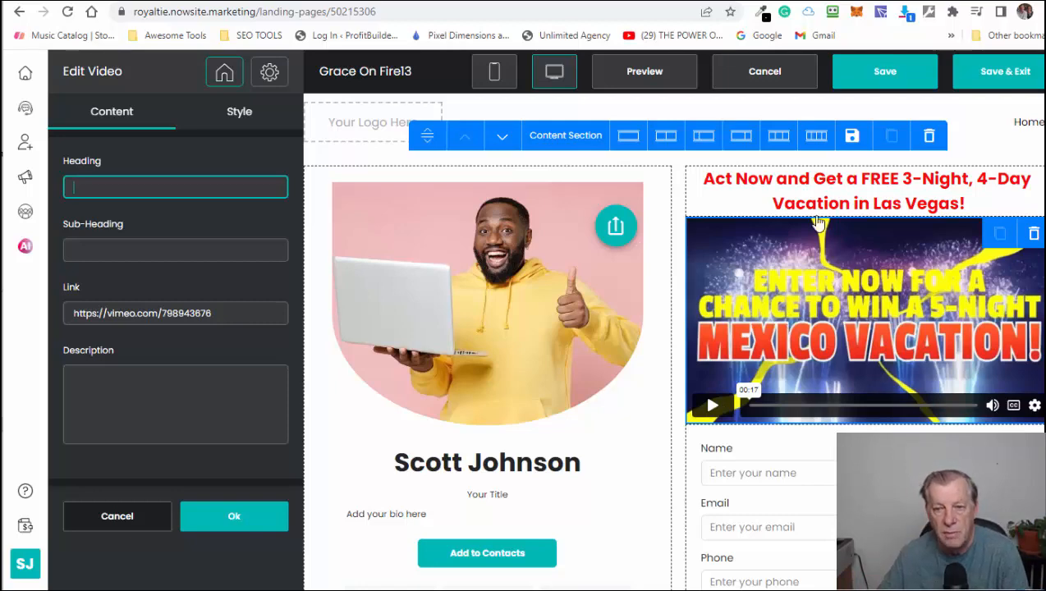
- Save the website with the newly added video
left_click(787, 191)
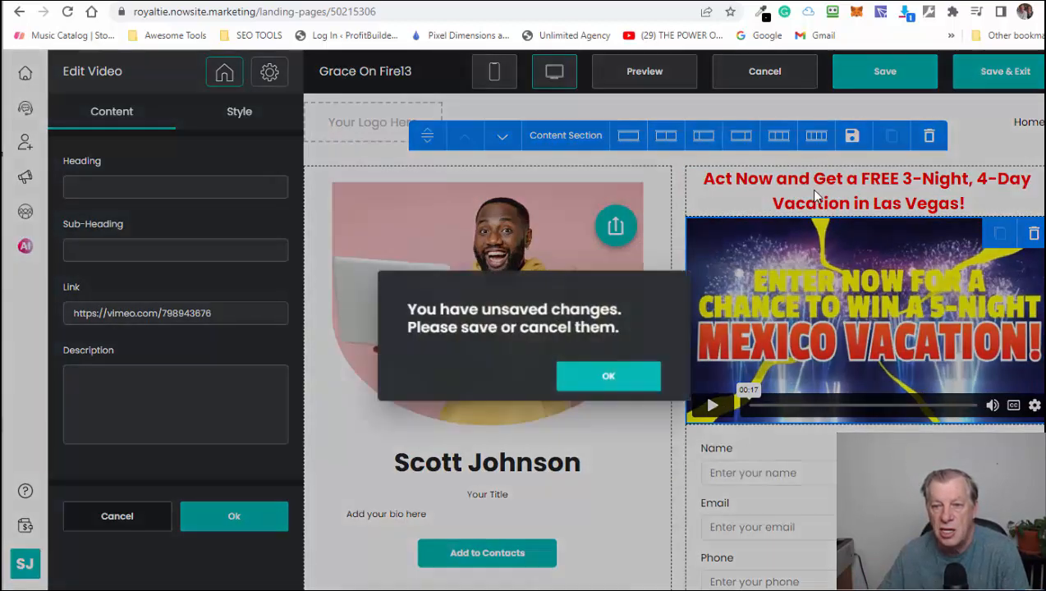
left_click(607, 378)
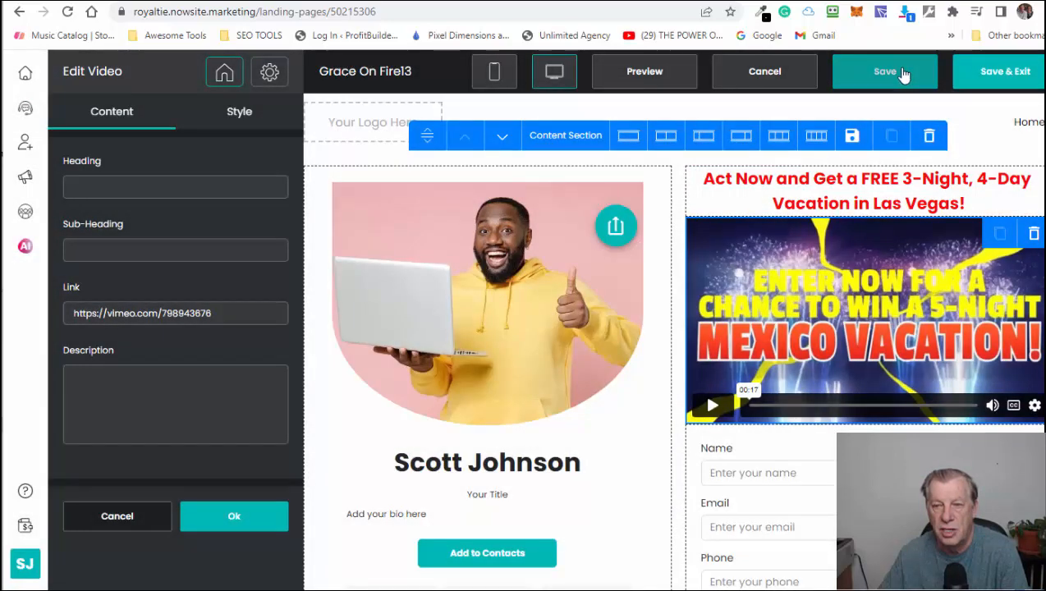
left_click(899, 74)
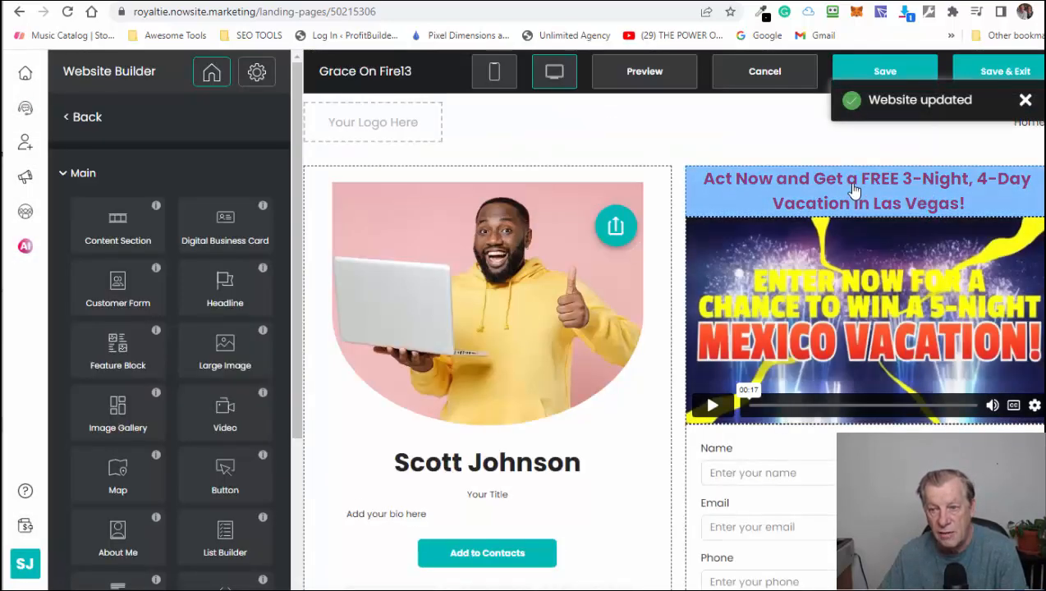
- Change the red headline's sub-heading to "Act Now and Get a Chance To Win a FREE 3-Night, 4-Day Vacation in Las Vegas!"
left_click(924, 197)
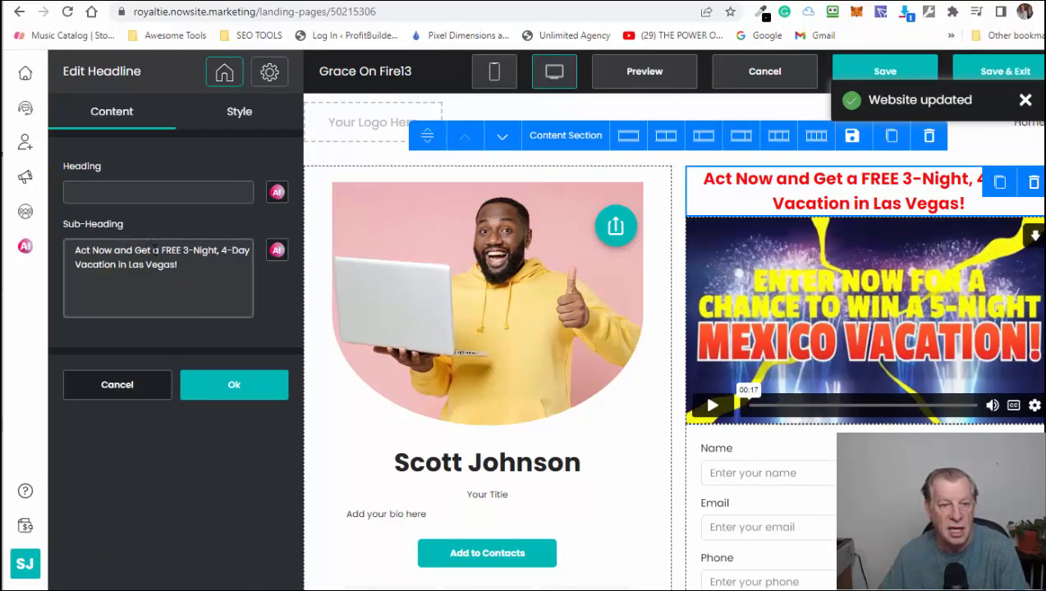
left_click(161, 250)
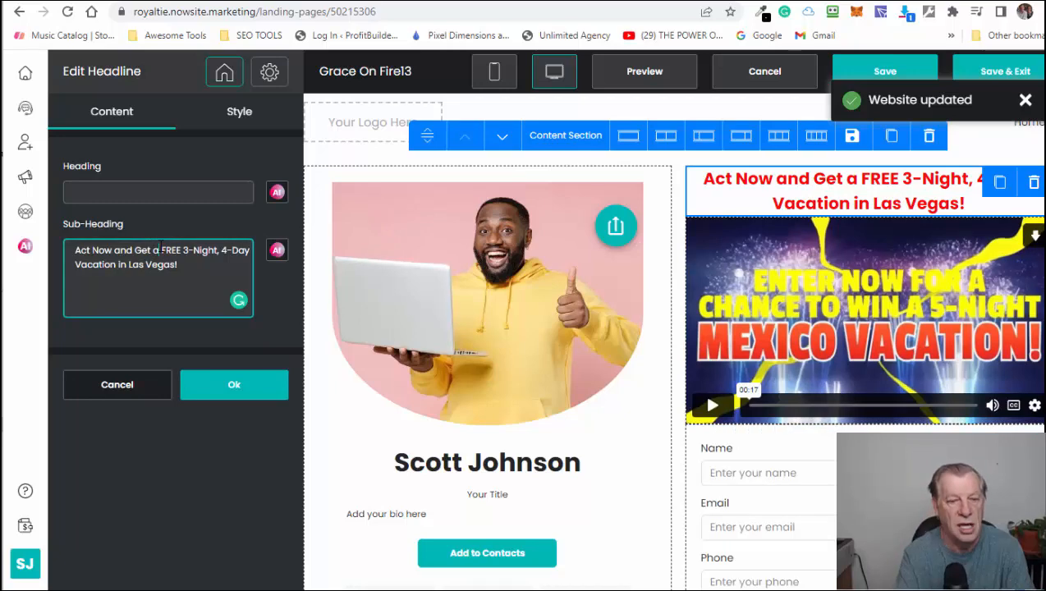
type("Cjam")
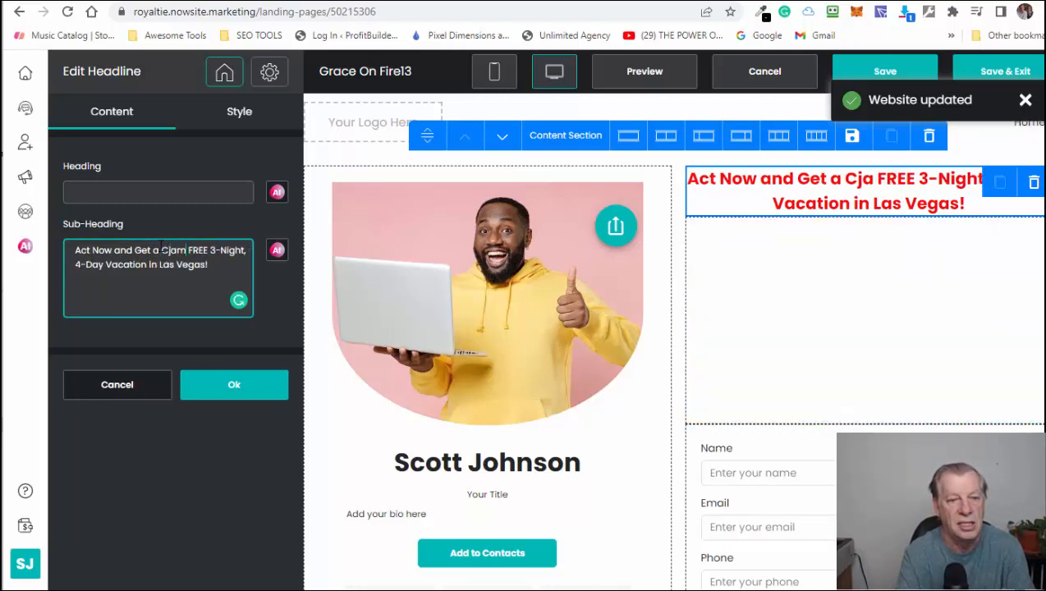
key("BackSpace")
key("BackSpace")
key("BackSpace")
type("ha")
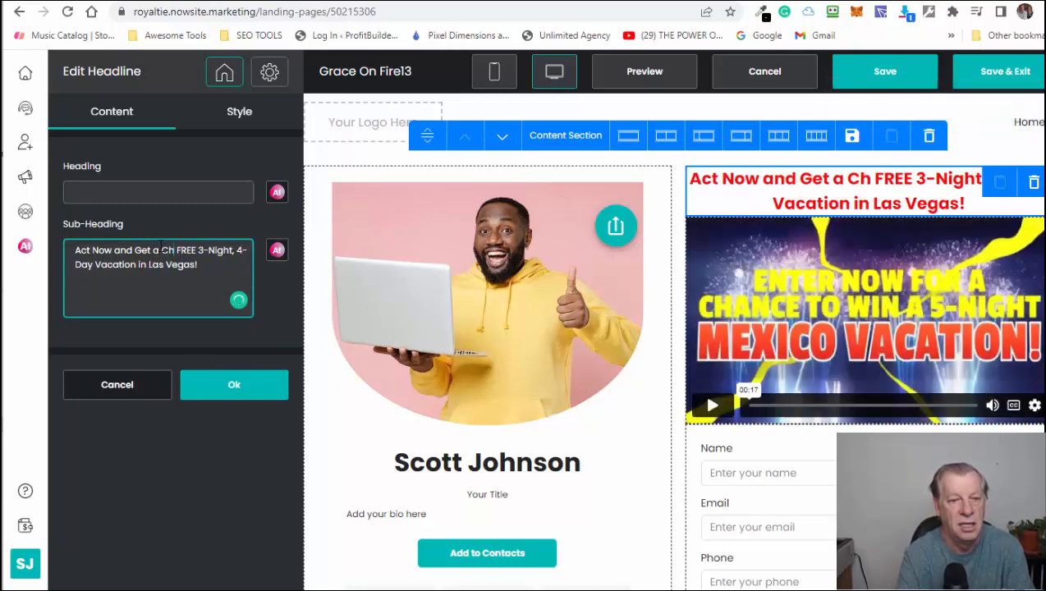
type("nce To W")
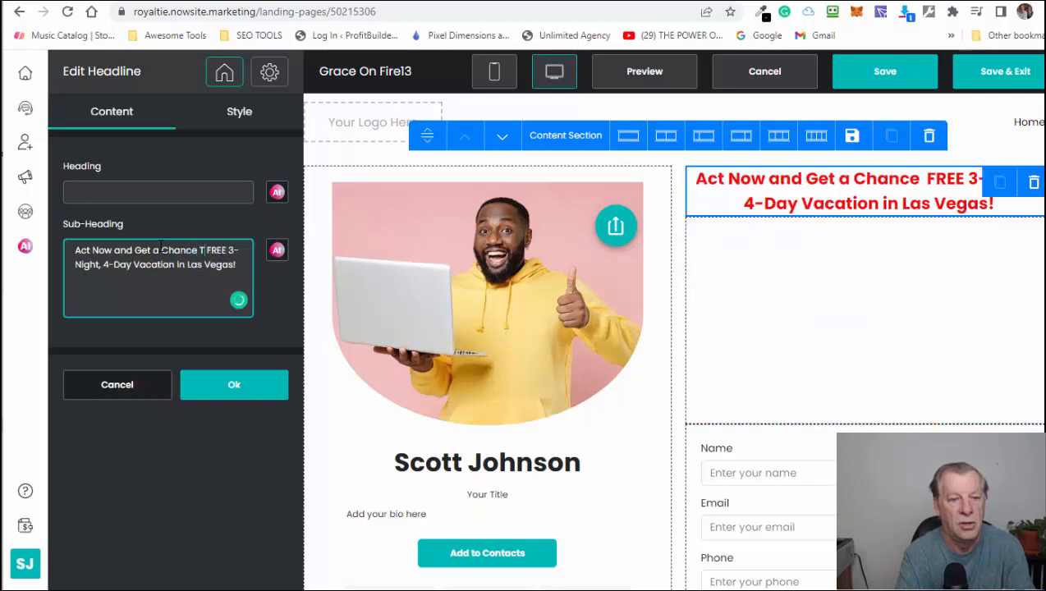
type("in a")
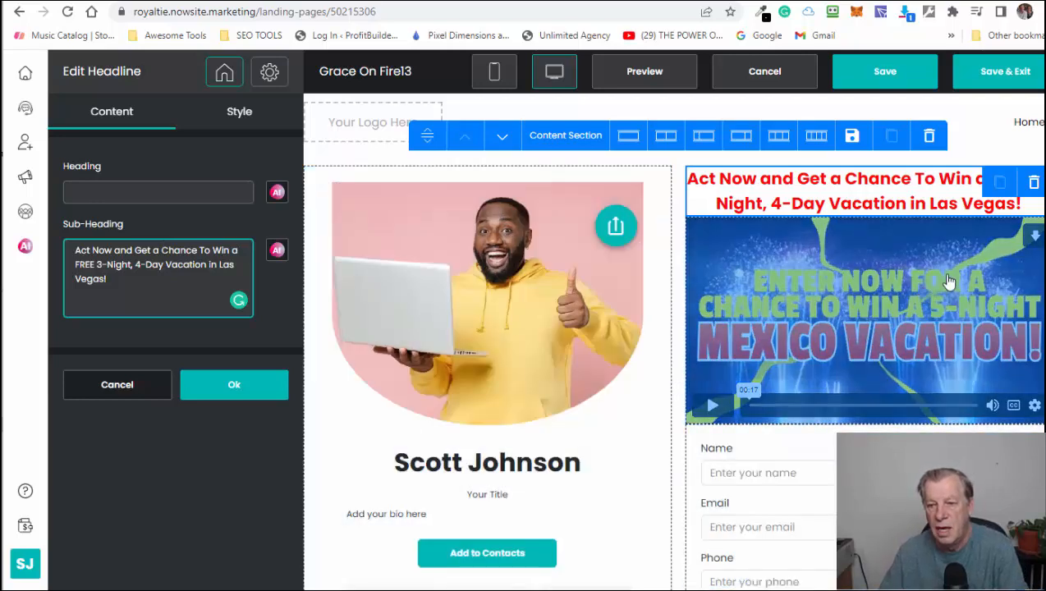
- Save the website with the reworded red headline
scroll(977, 418, "down", 2)
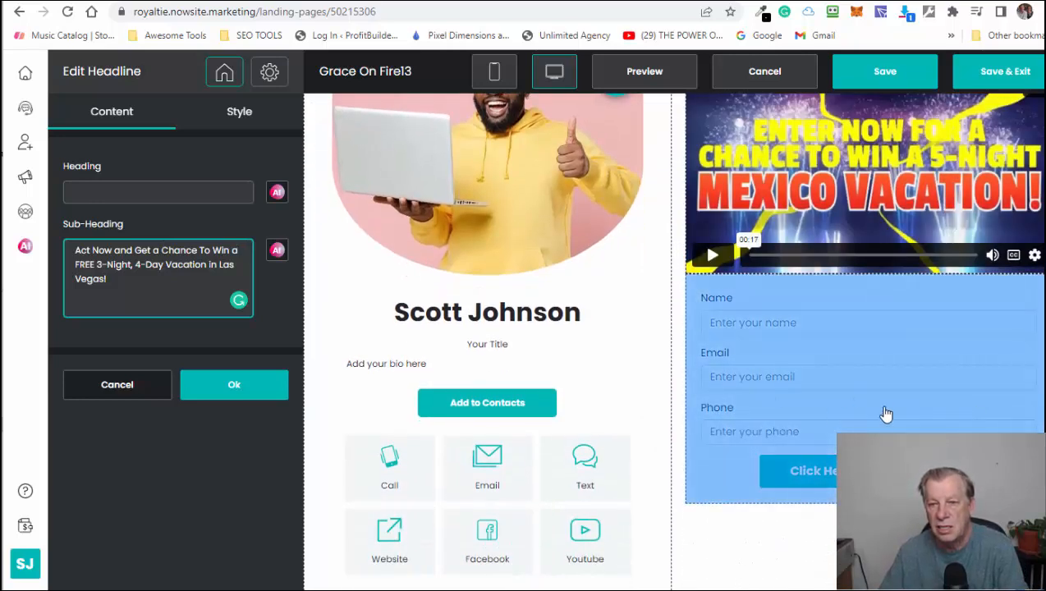
scroll(885, 415, "up", 2)
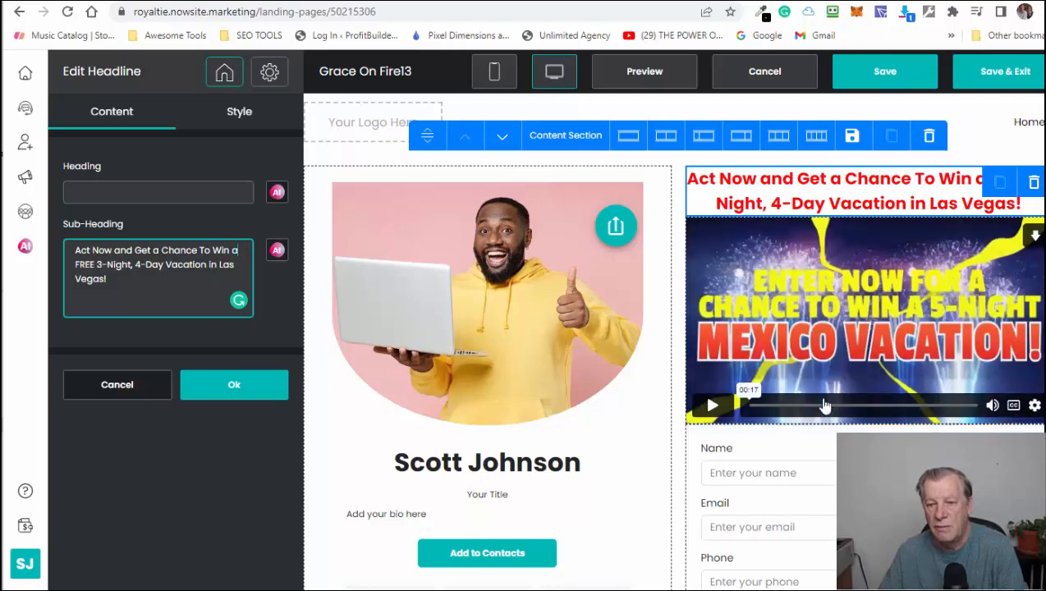
scroll(834, 432, "down", 6)
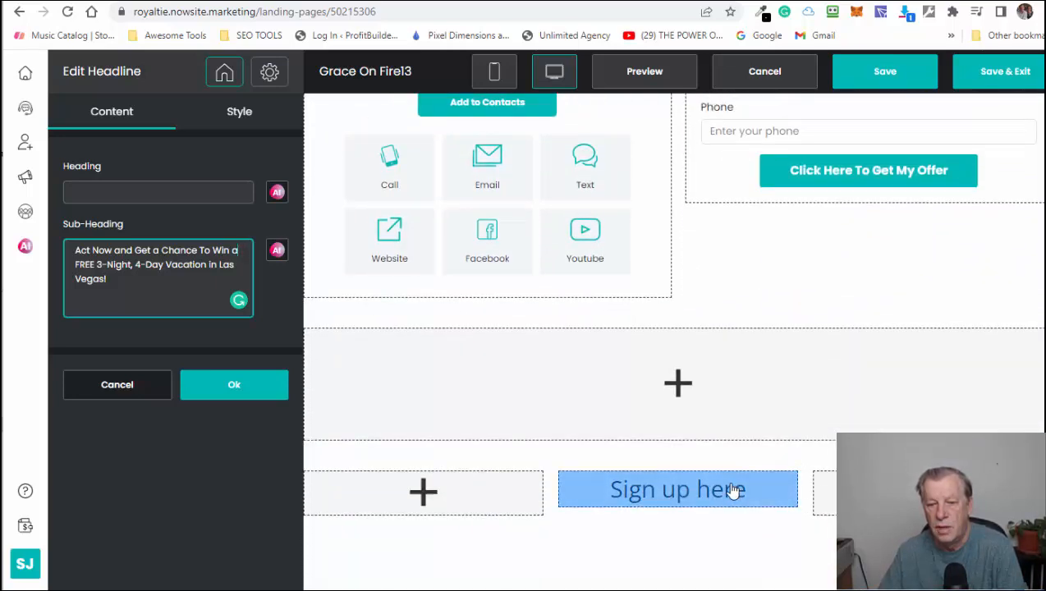
left_click(731, 493)
left_click(632, 379)
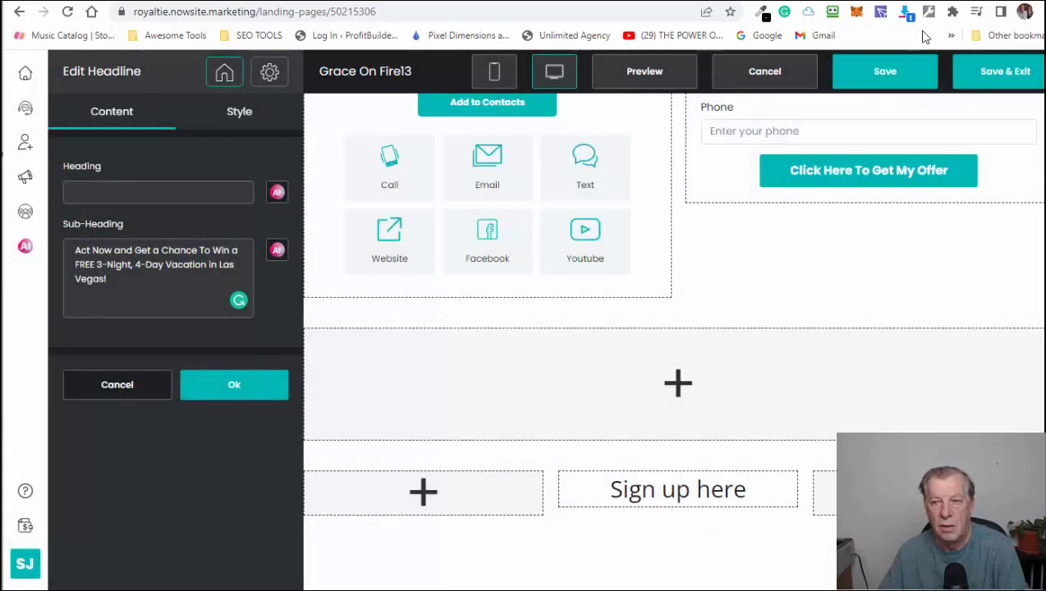
left_click(887, 75)
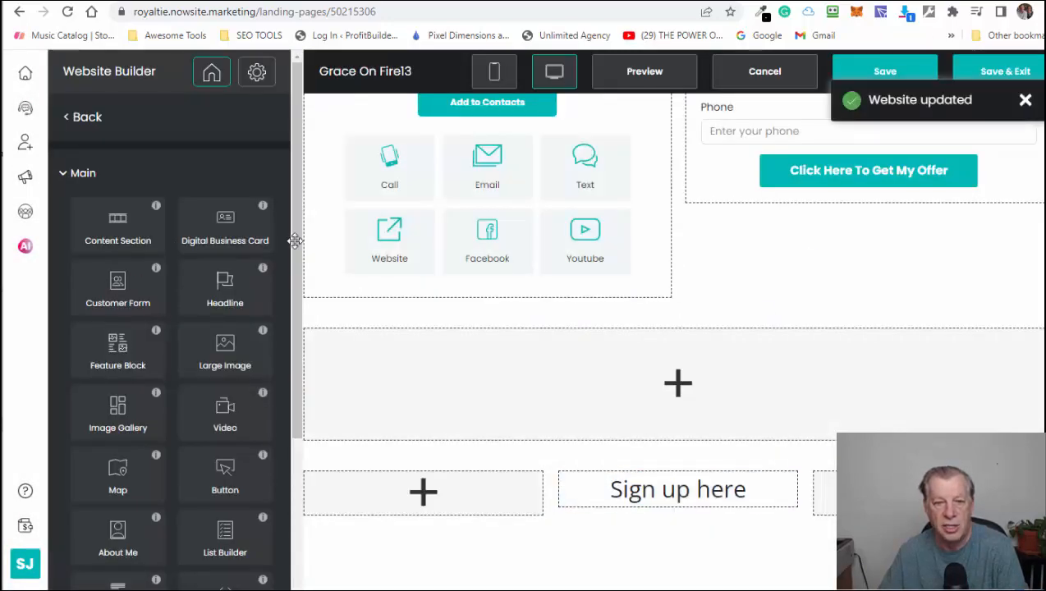
- Move the "Sign up here" headline from the lower section to between the video and the customer form
triple_click(706, 489)
left_click(704, 493)
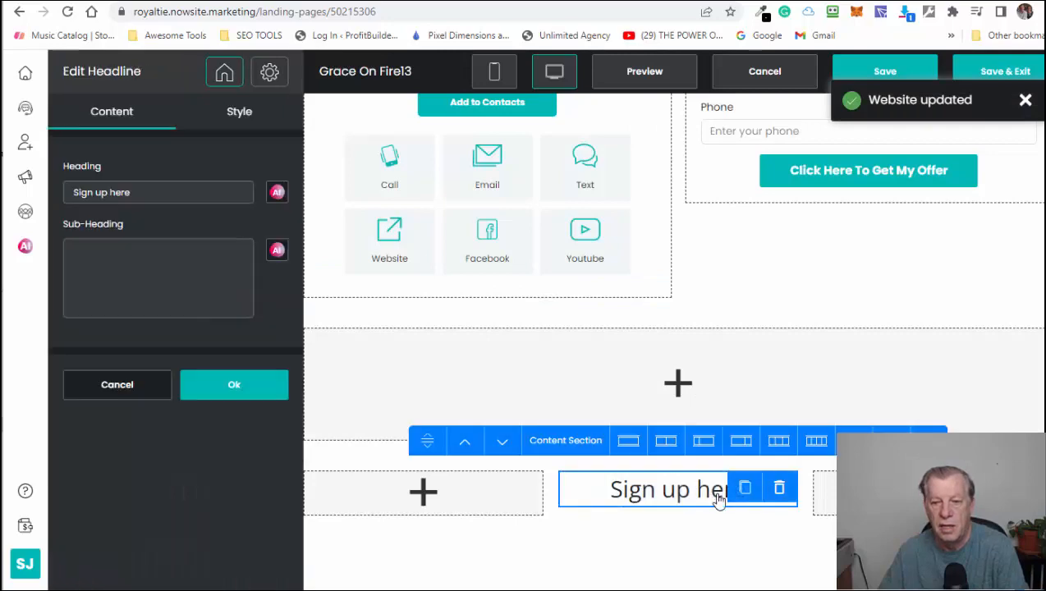
scroll(758, 506, "up", 2)
scroll(750, 531, "down", 2)
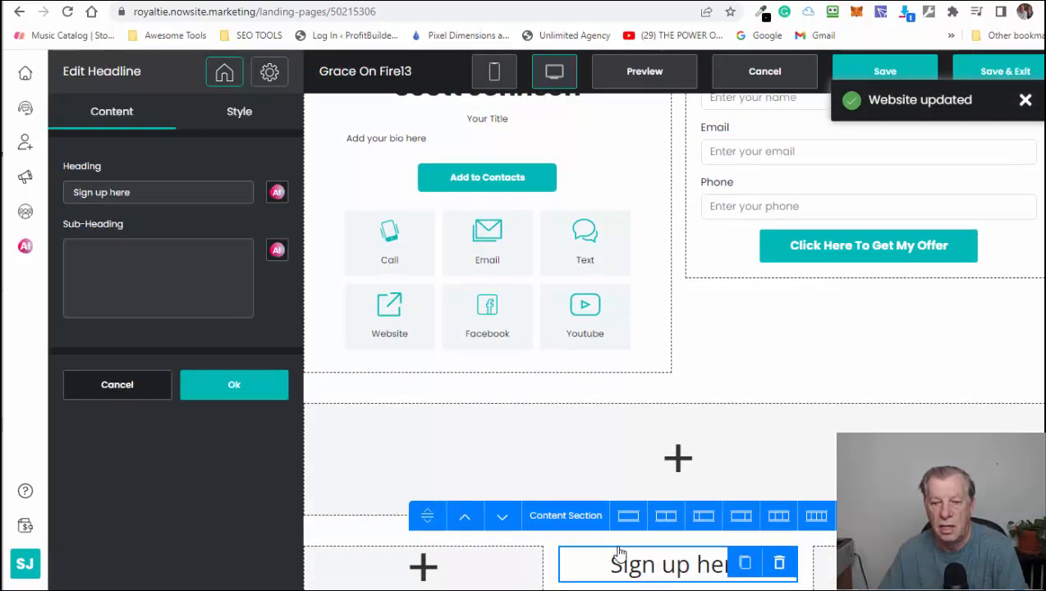
left_click_drag(711, 491, 811, 410)
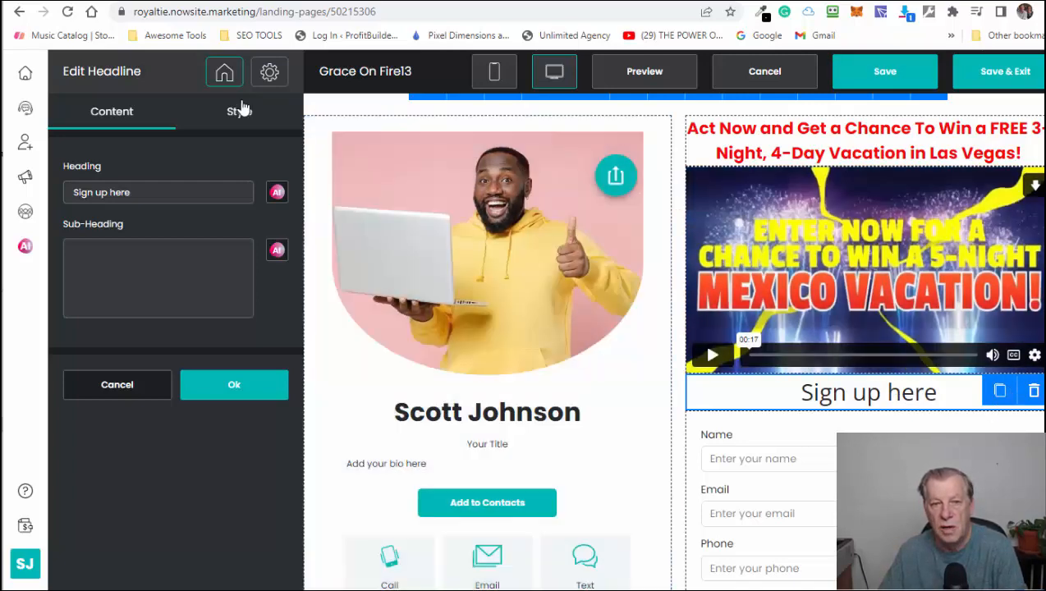
- For the "Sign up here" block, set the sub-heading font size to 16 px and the heading font size to 23 px
left_click(242, 120)
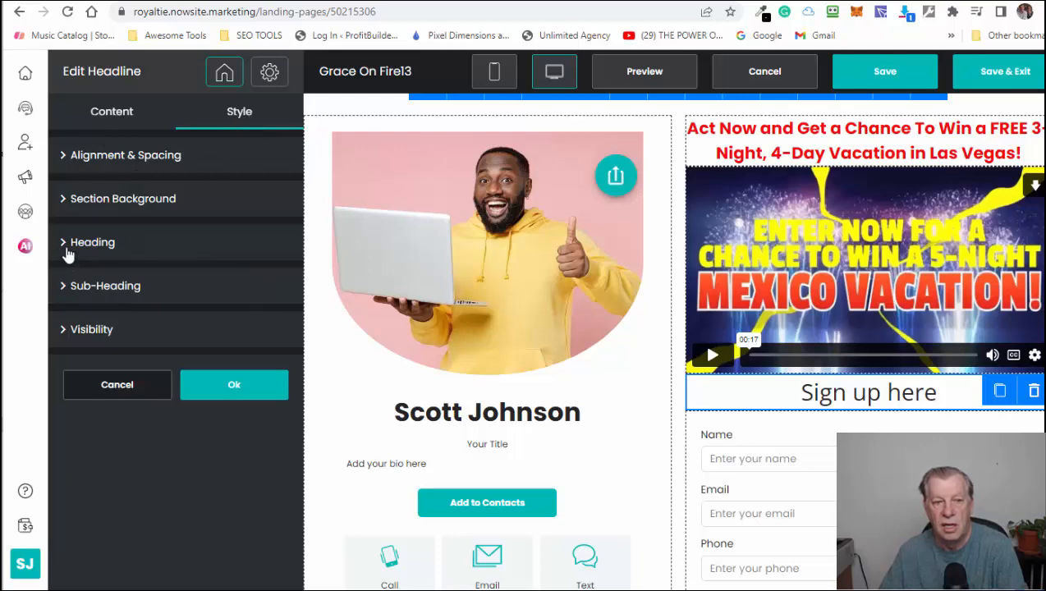
left_click(69, 255)
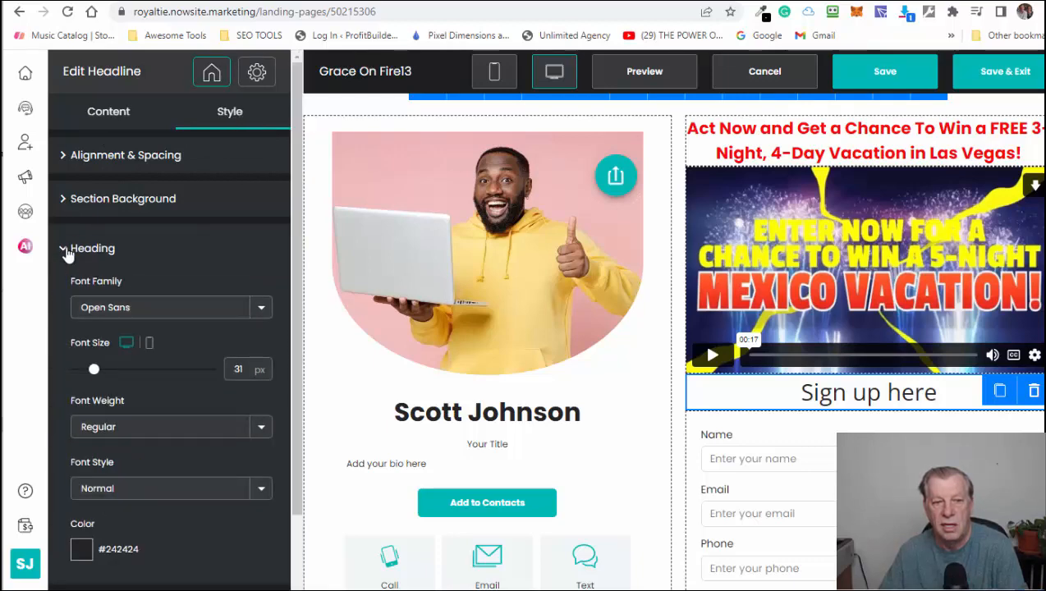
left_click(66, 252)
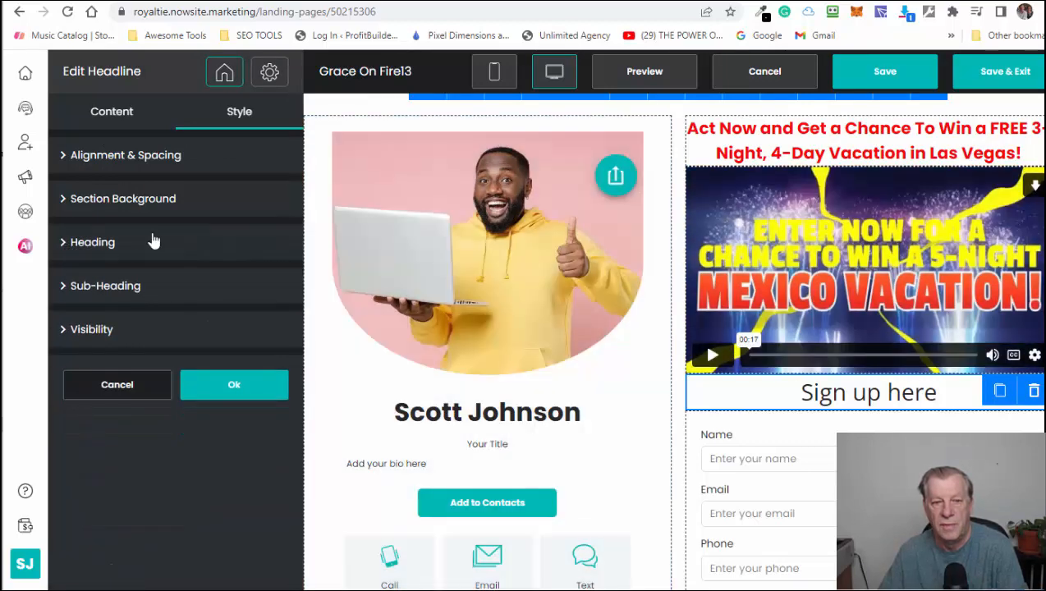
left_click(68, 289)
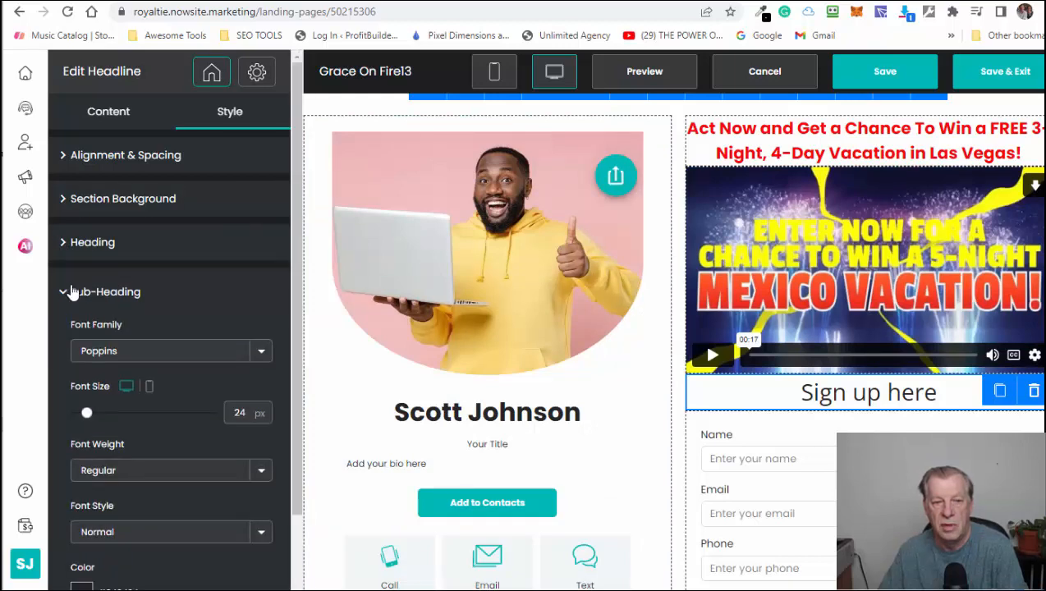
scroll(85, 336, "down", 1)
mouse_move(89, 346)
left_mouse_down()
mouse_move(101, 345)
mouse_move(79, 349)
left_mouse_up()
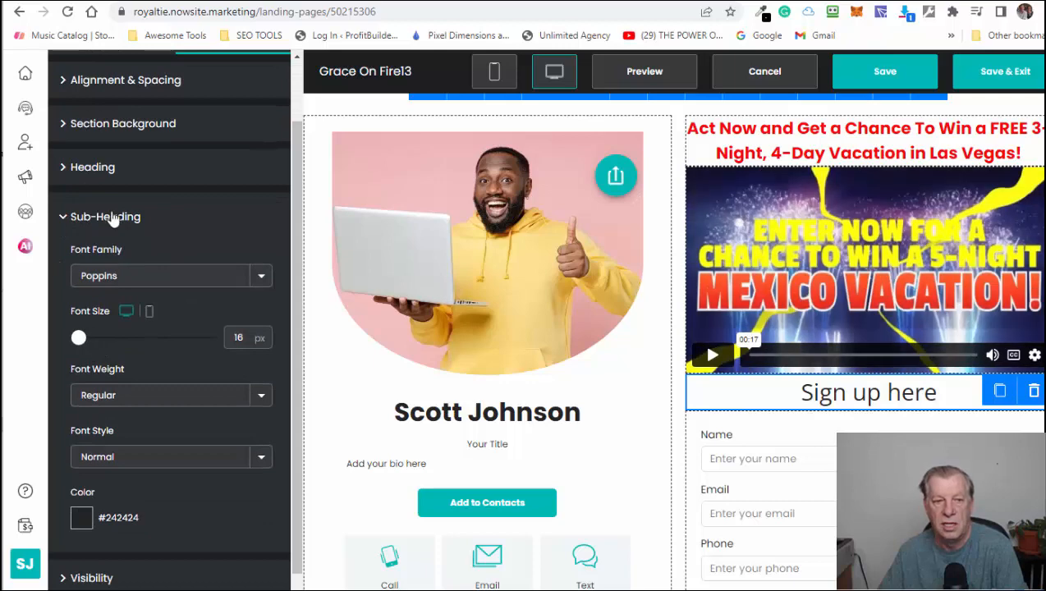
left_click(87, 169)
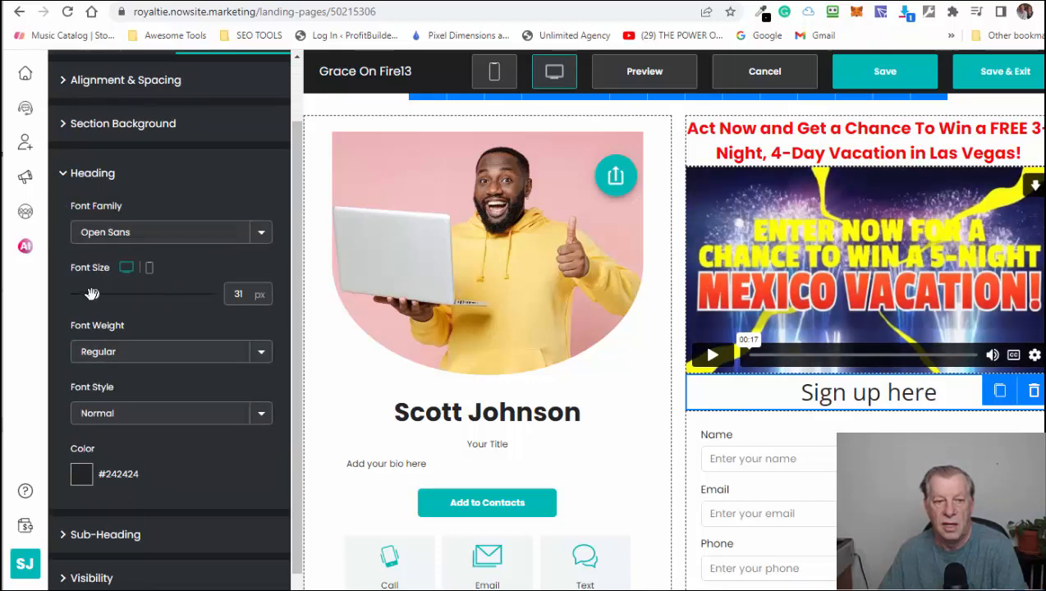
left_click_drag(92, 294, 85, 306)
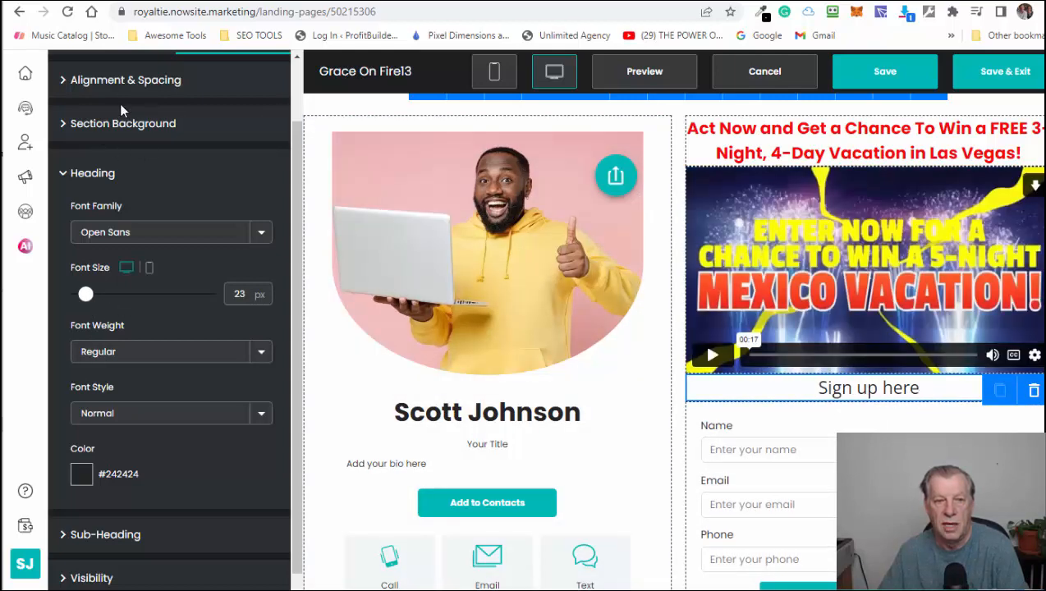
- Change the heading of the "Sign up here" headline block to "Sign up Here To Win a Chance"
scroll(214, 135, "up", 1)
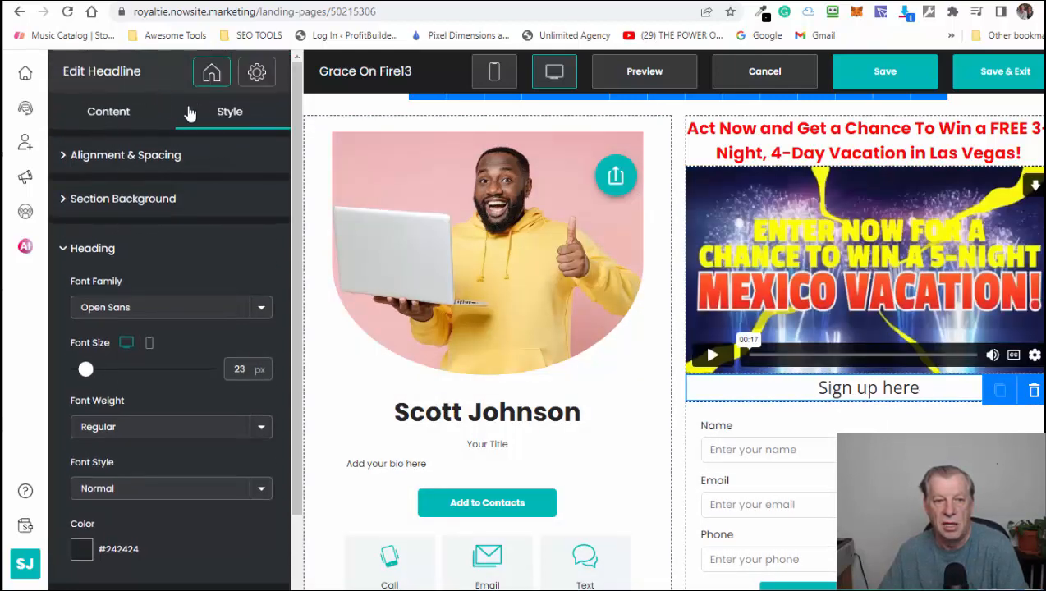
left_click(112, 115)
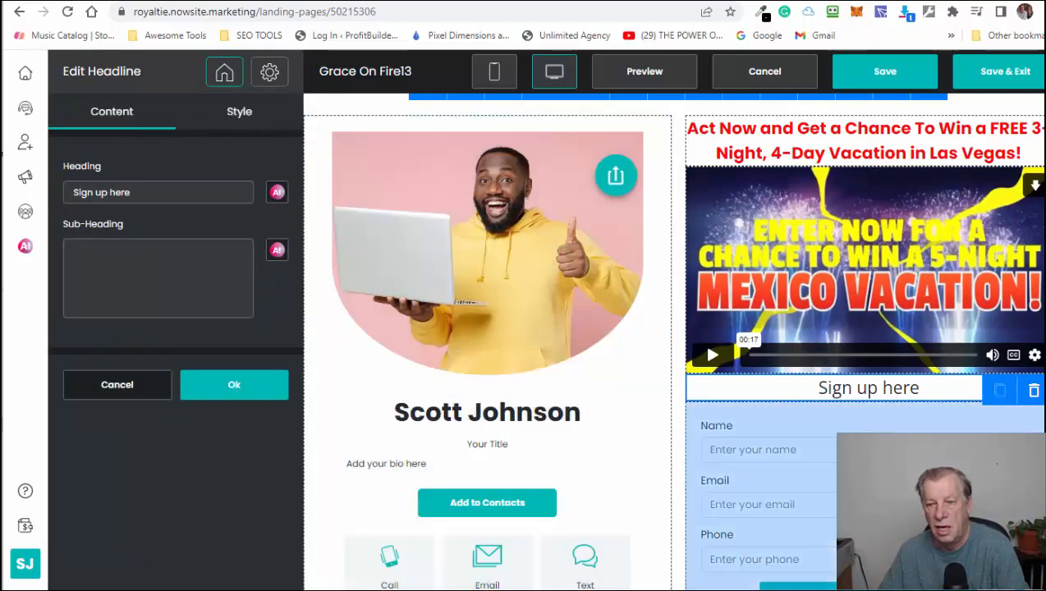
left_click(191, 187)
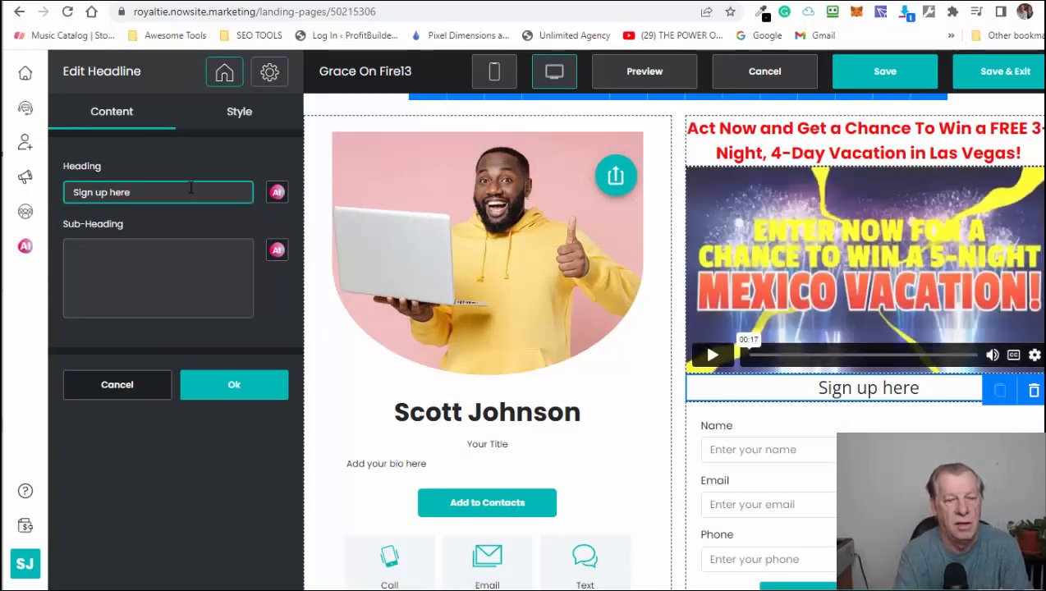
type("T")
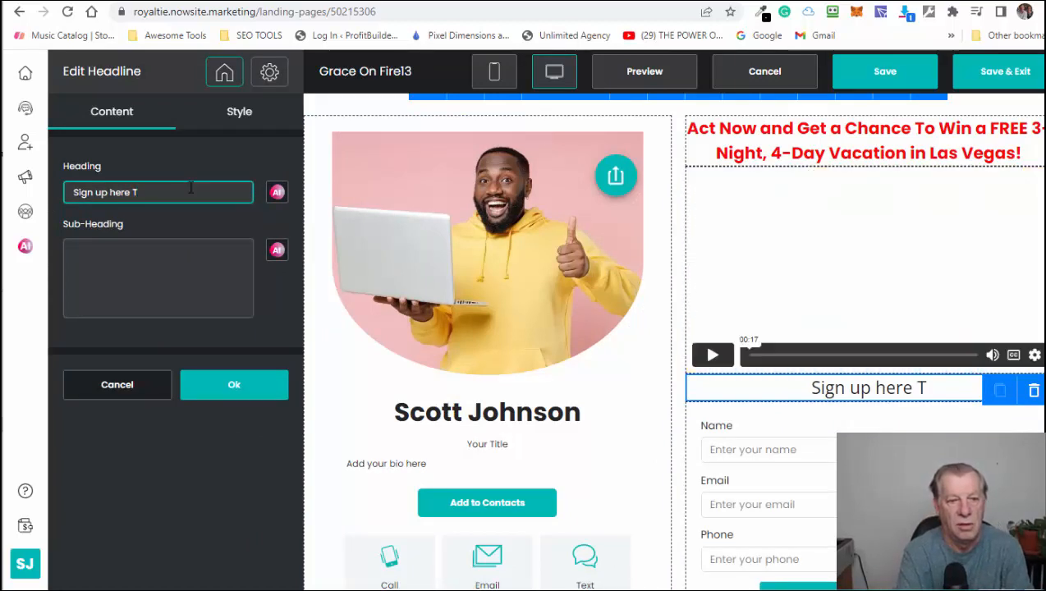
key("BackSpace")
type("Ton")
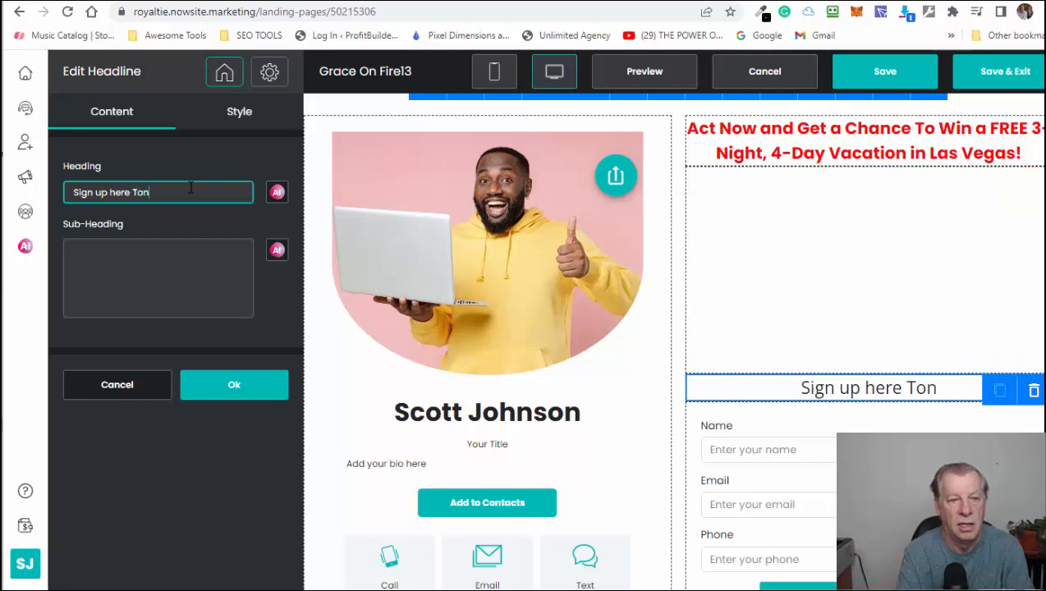
key("BackSpace")
type("Win")
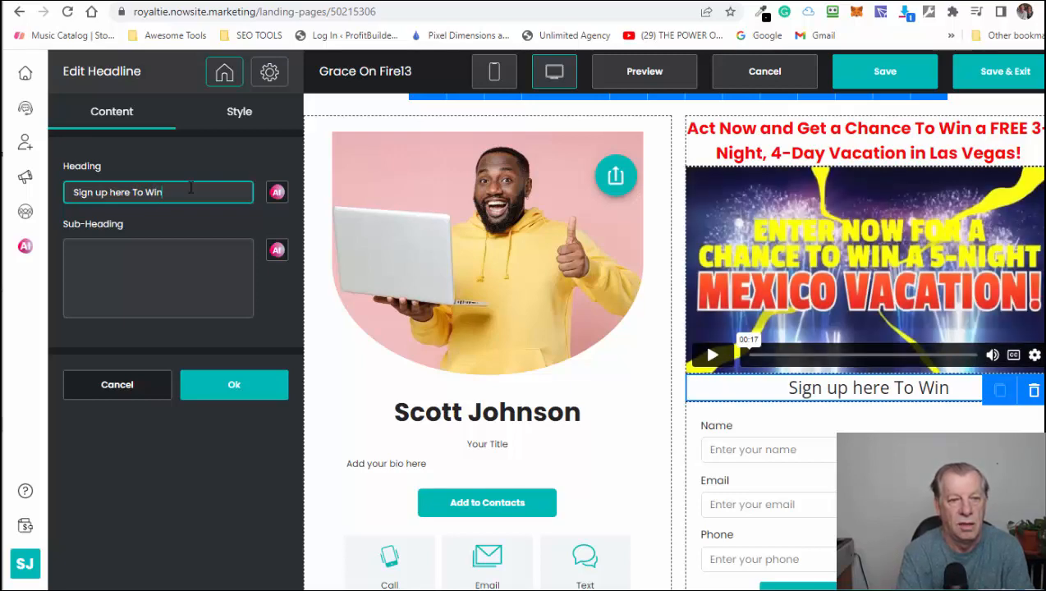
type(" a Chance")
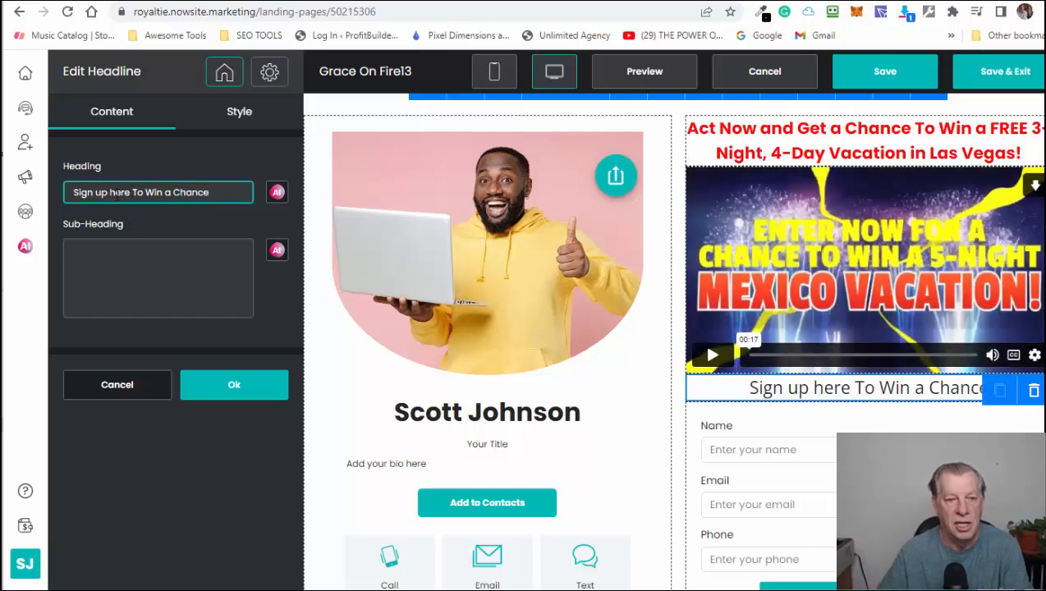
key("BackSpace")
type("H")
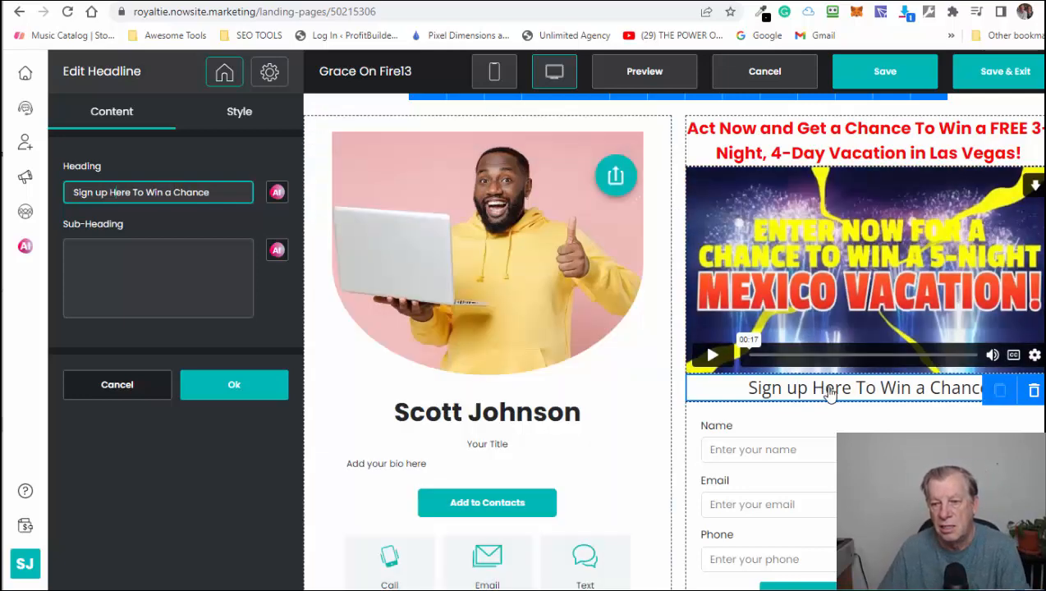
- Save the website with the reworded sign-up headline
scroll(831, 386, "down", 1)
scroll(835, 392, "down", 2)
scroll(913, 261, "up", 2)
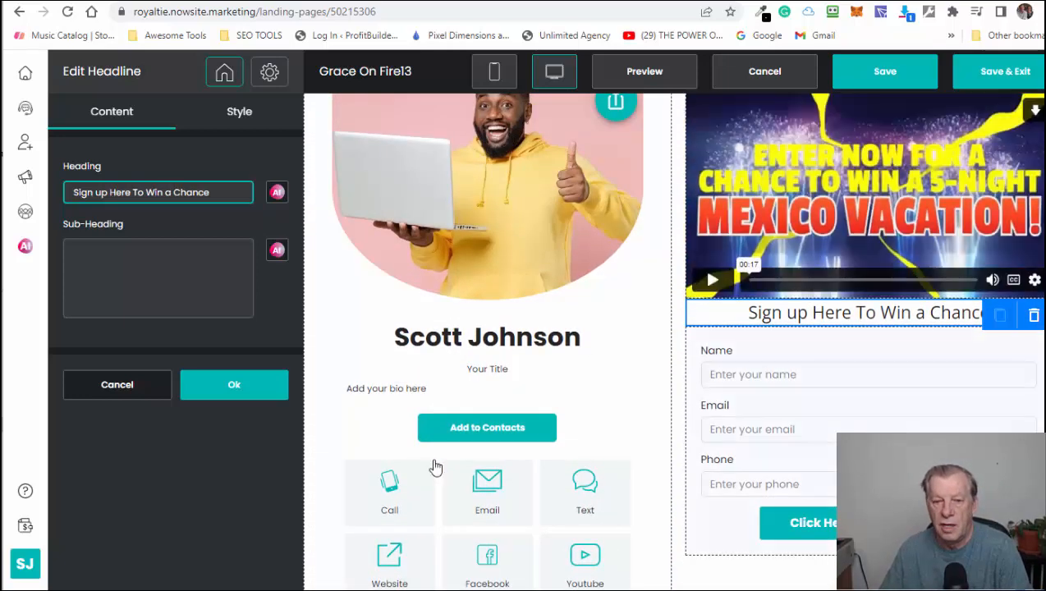
scroll(534, 440, "up", 2)
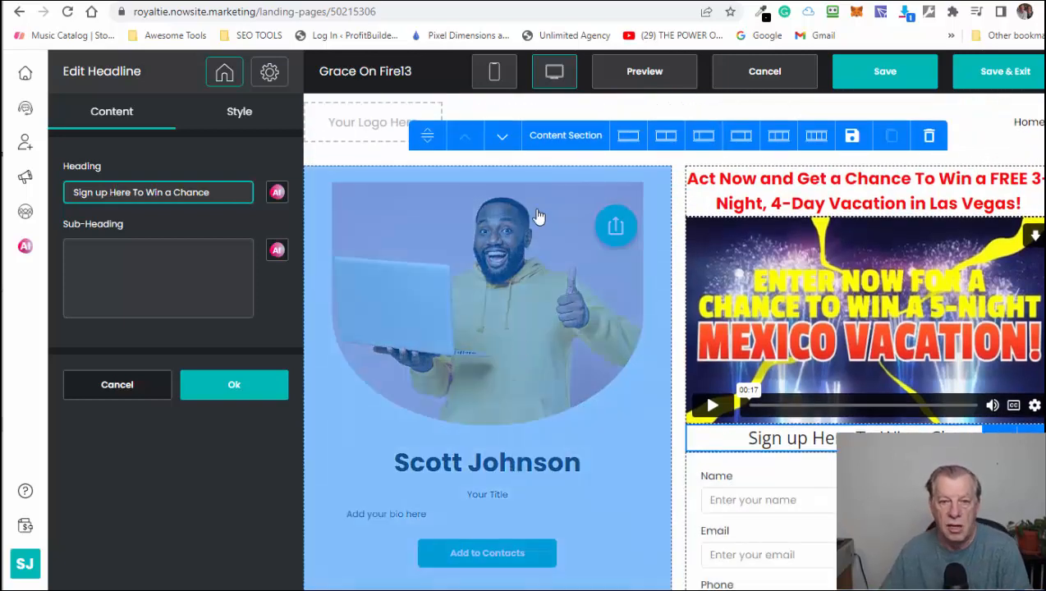
left_click(884, 71)
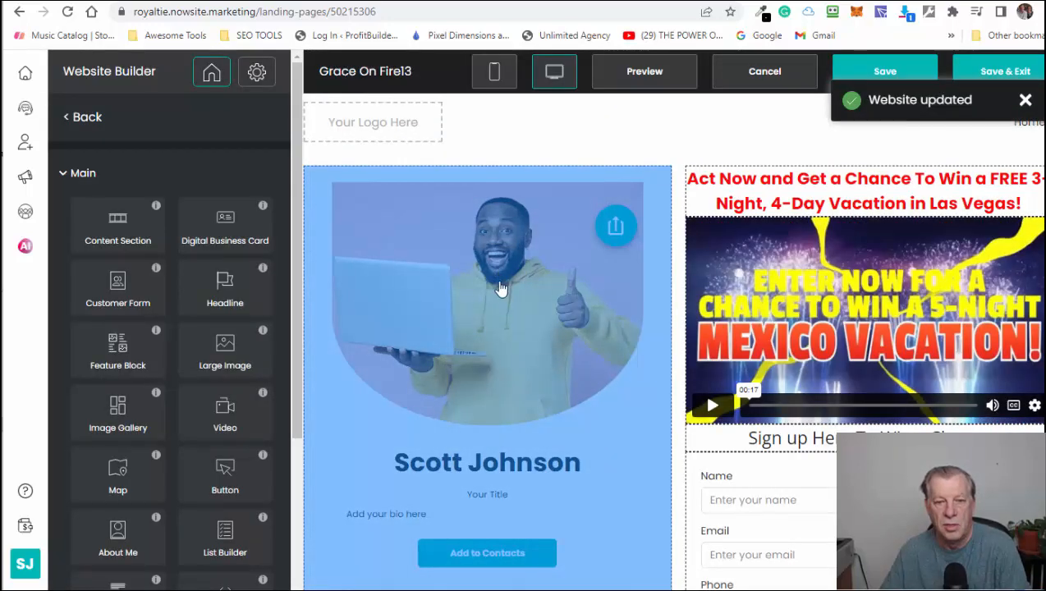
- Replace the digital business card's photo with the saved portrait of the man in a plaid shirt holding a mug
left_click(496, 304)
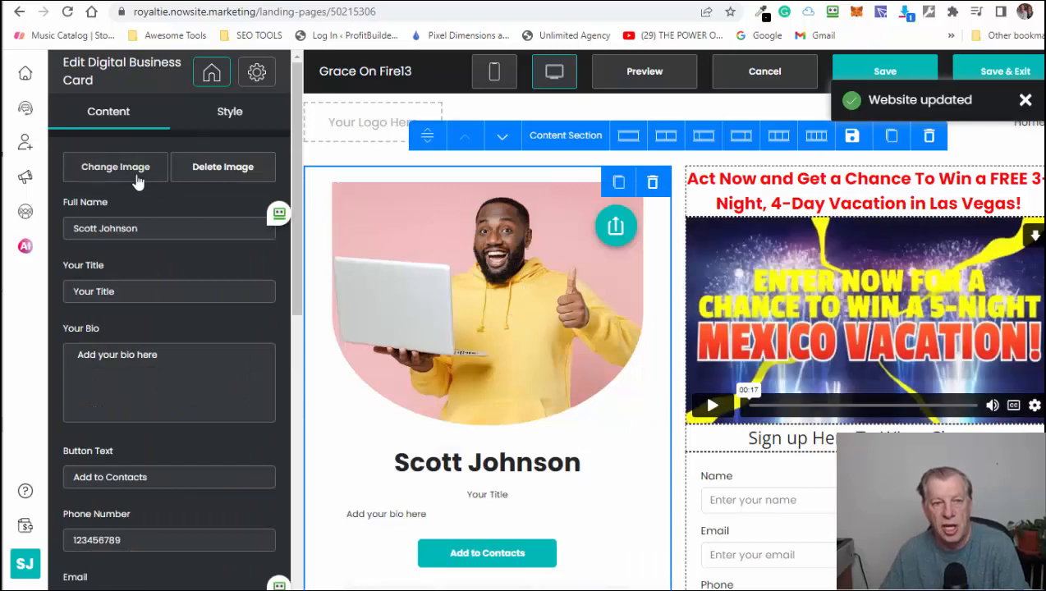
left_click(125, 169)
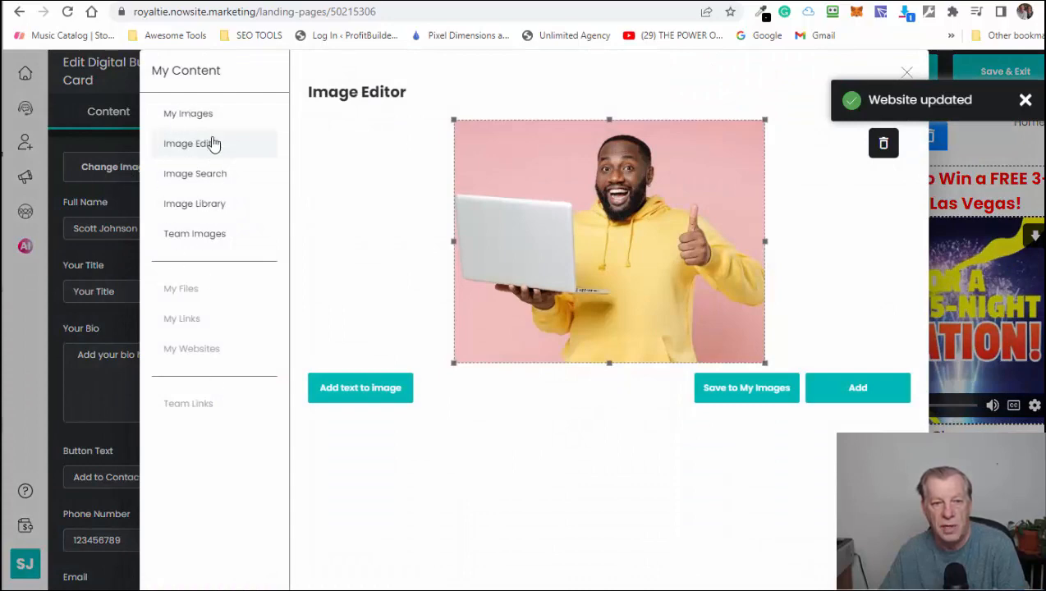
left_click(191, 119)
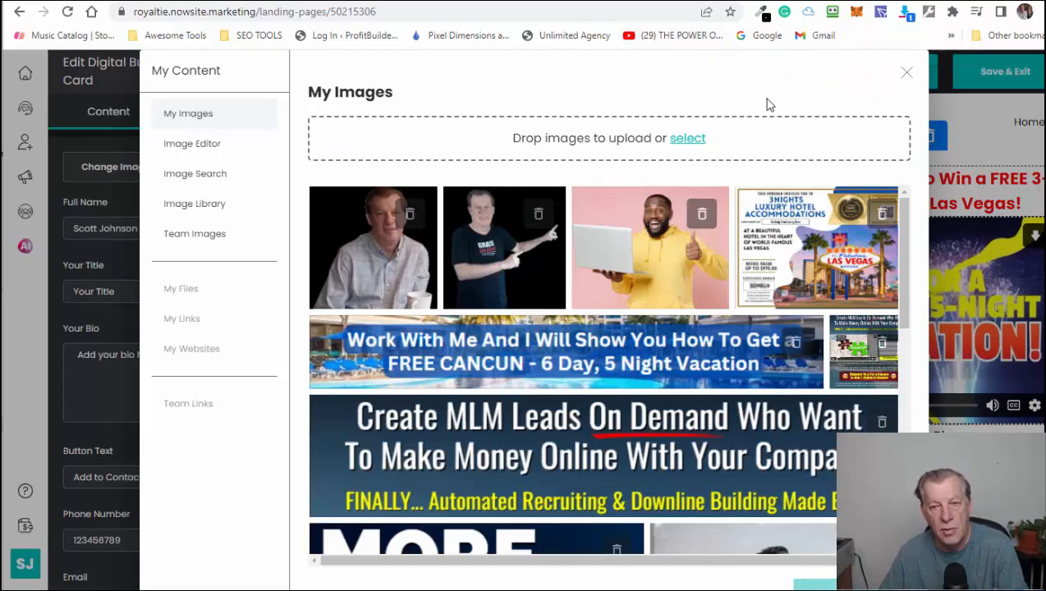
left_click(377, 267)
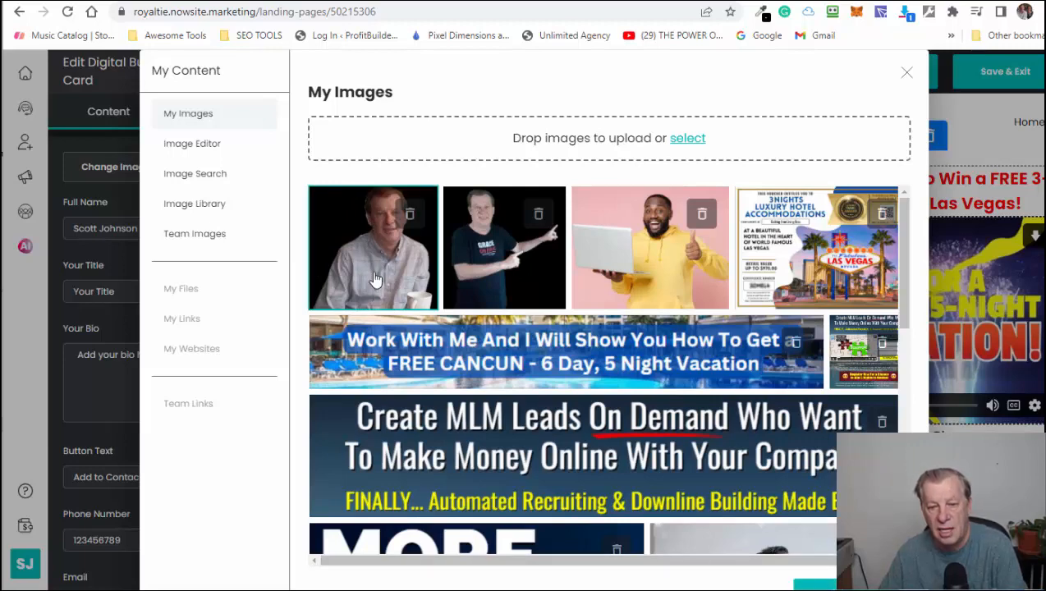
left_click(850, 585)
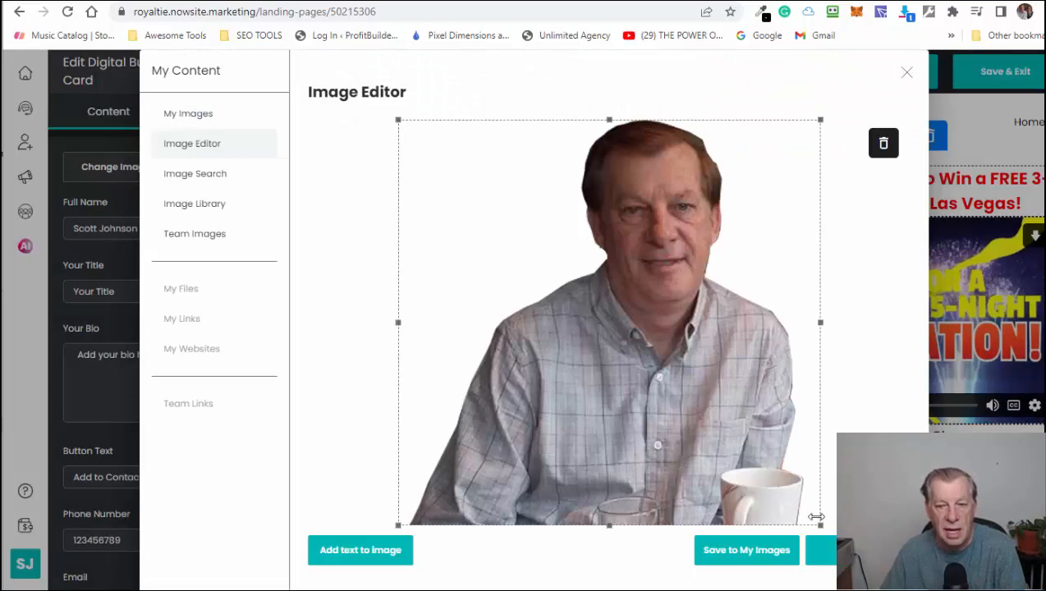
left_click(821, 550)
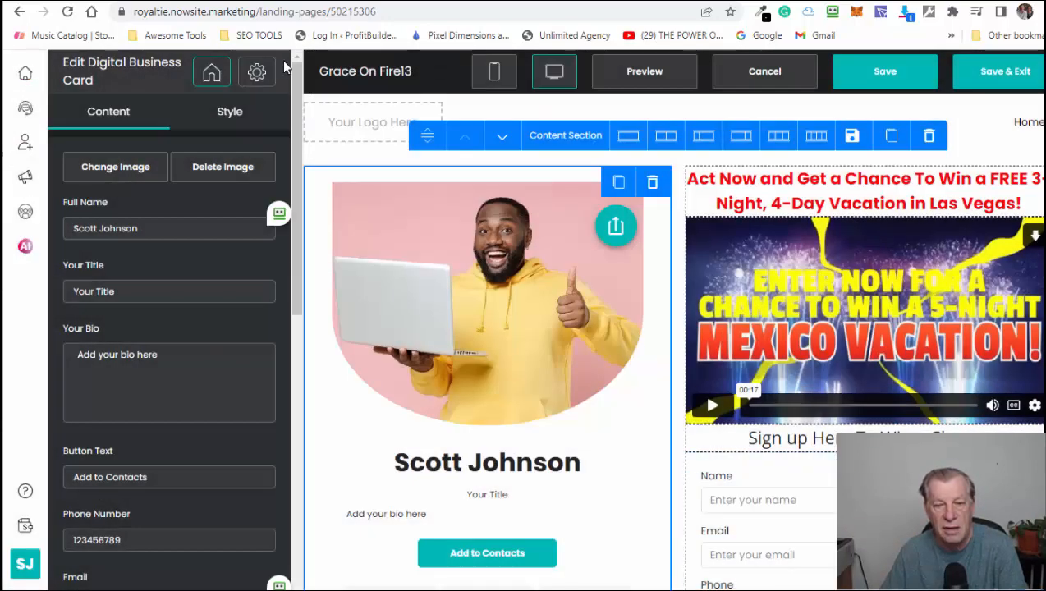